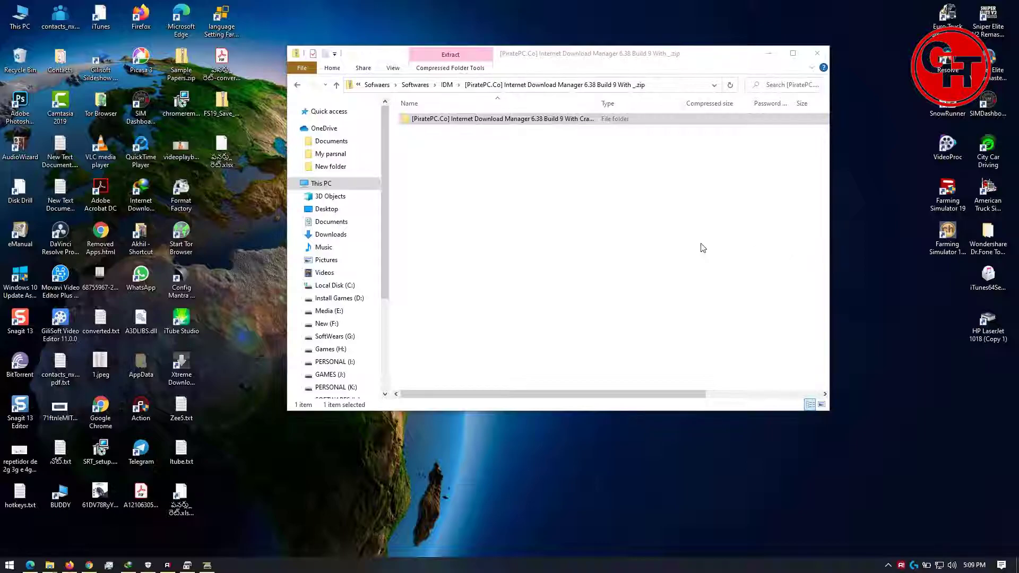
# - Open the Setup folder inside the Internet Download Manager 6.38 Build 9 archive and select idman638build9.exe
pyautogui.click(616, 247)
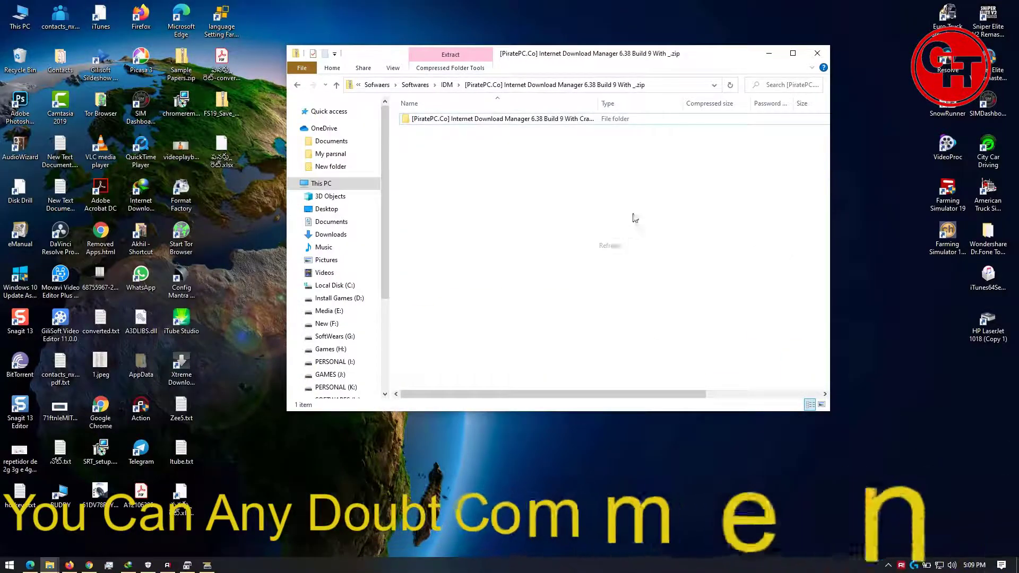
pyautogui.doubleClick(533, 122)
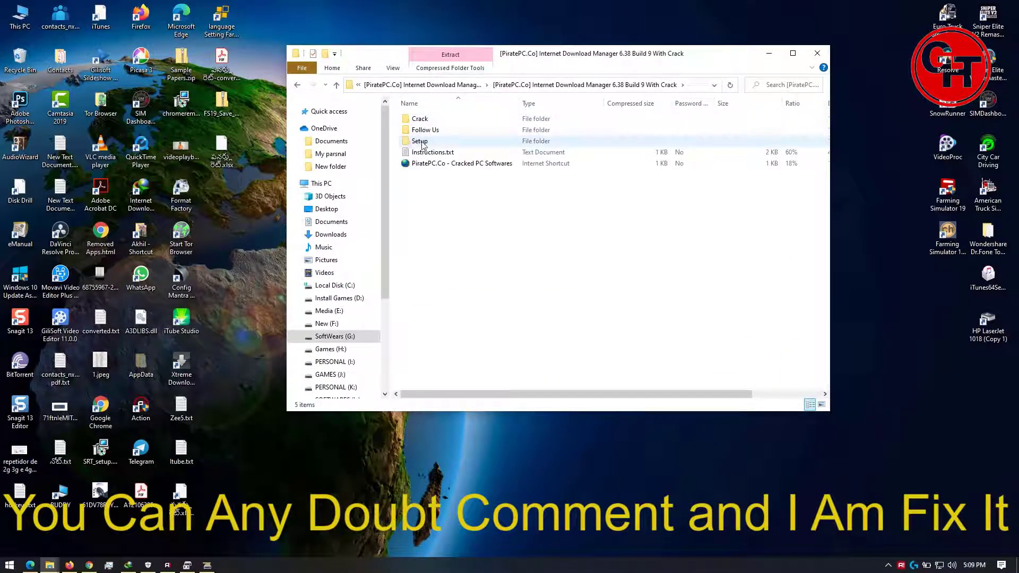
pyautogui.click(424, 143)
pyautogui.doubleClick(442, 143)
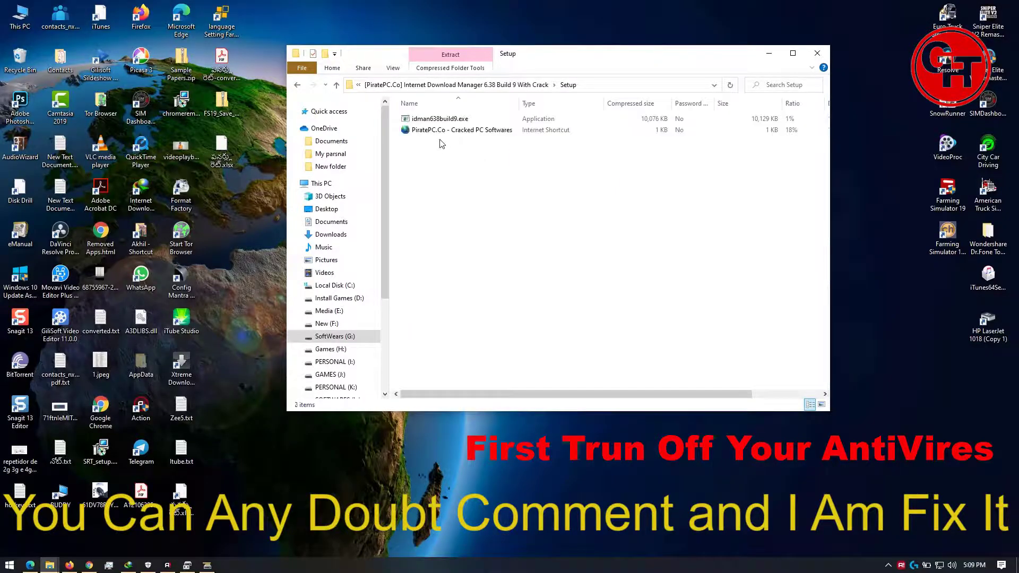
pyautogui.click(460, 120)
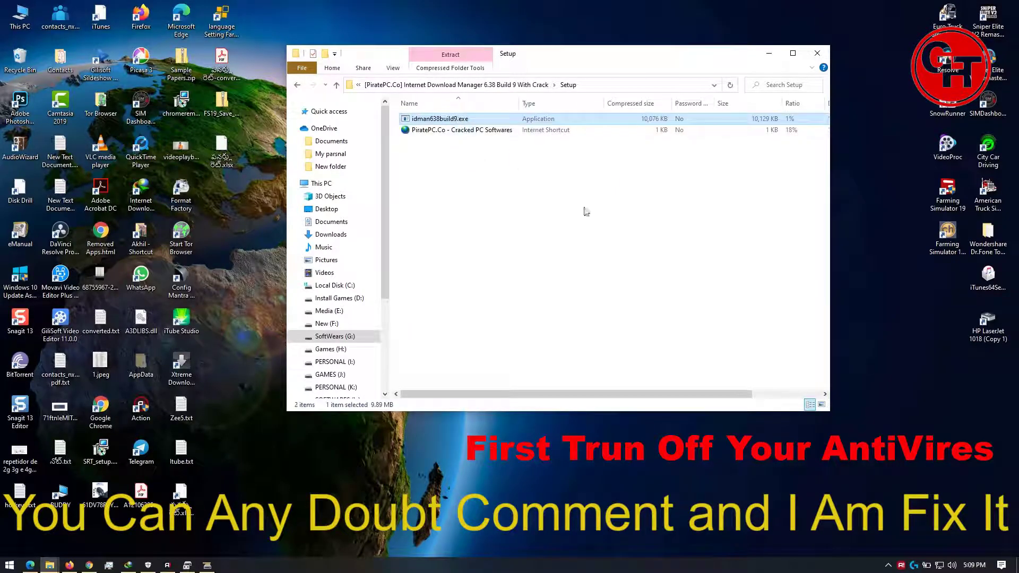
# - Check the real-time protection status in the Windows Security virus and threat protection settings, then minimize that window
pyautogui.click(888, 566)
pyautogui.click(920, 505)
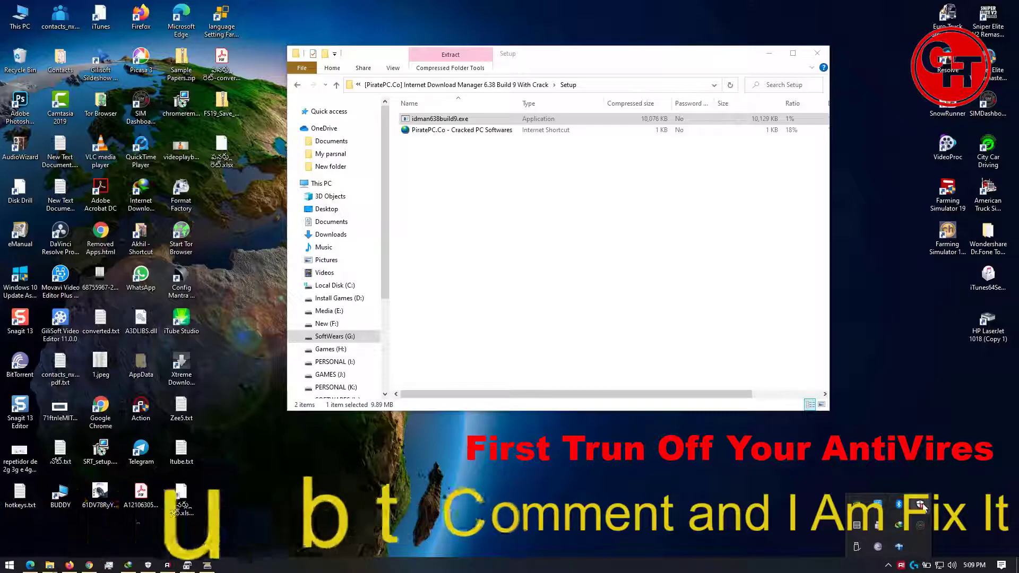
pyautogui.click(246, 178)
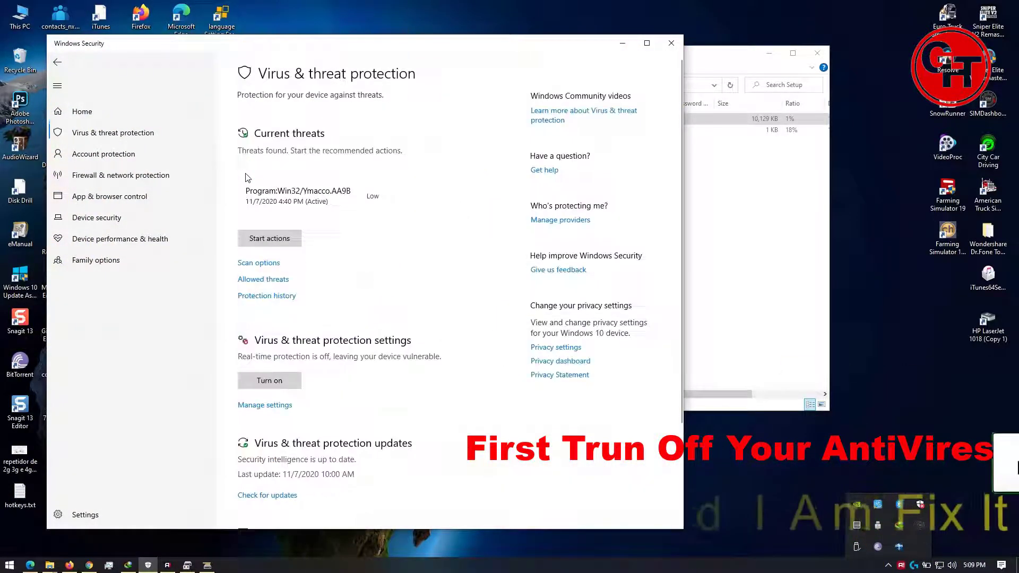
pyautogui.click(268, 405)
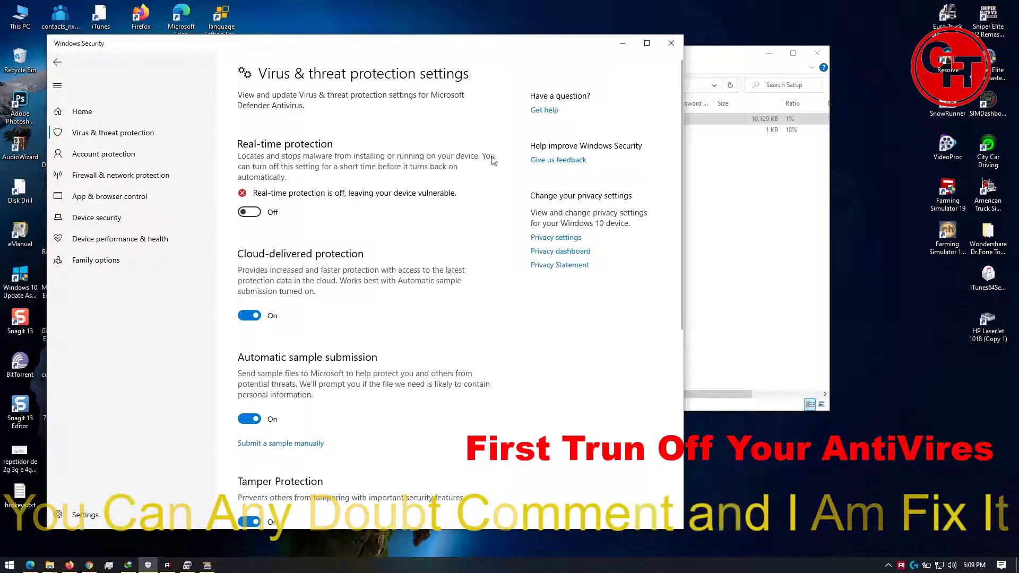
pyautogui.click(622, 43)
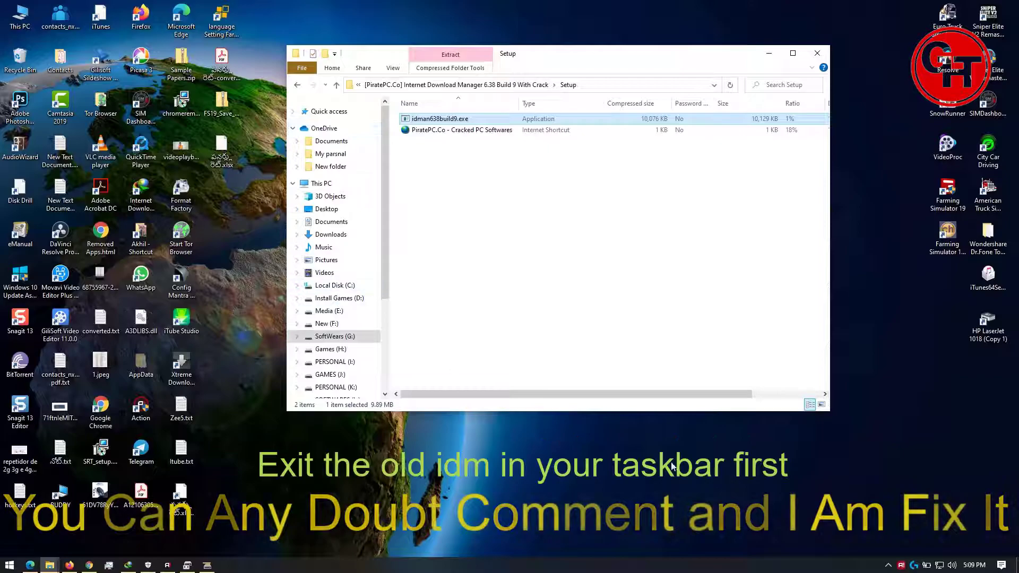
# - Exit the old Internet Download Manager instance running in the background
pyautogui.click(890, 566)
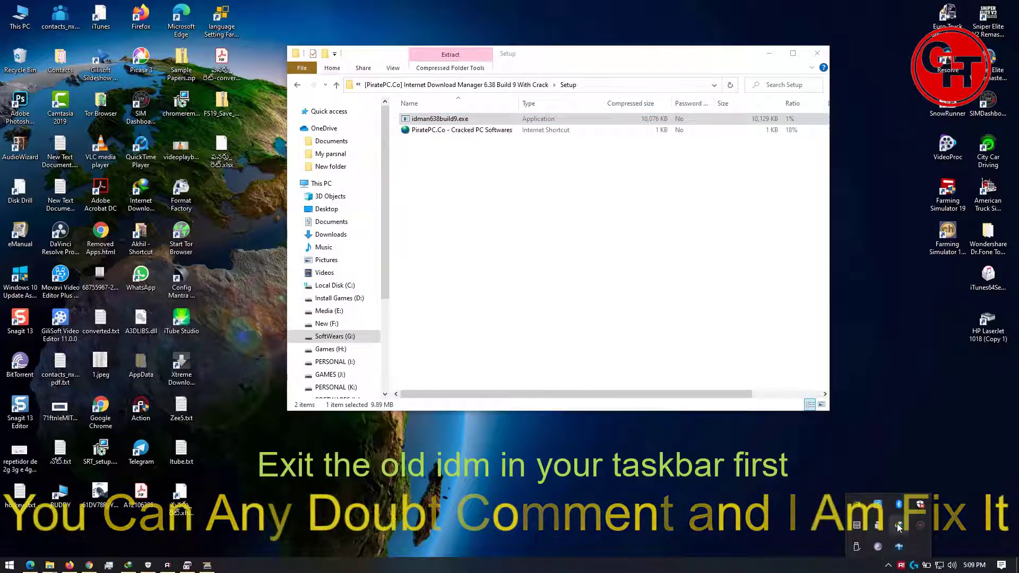
pyautogui.rightClick(898, 526)
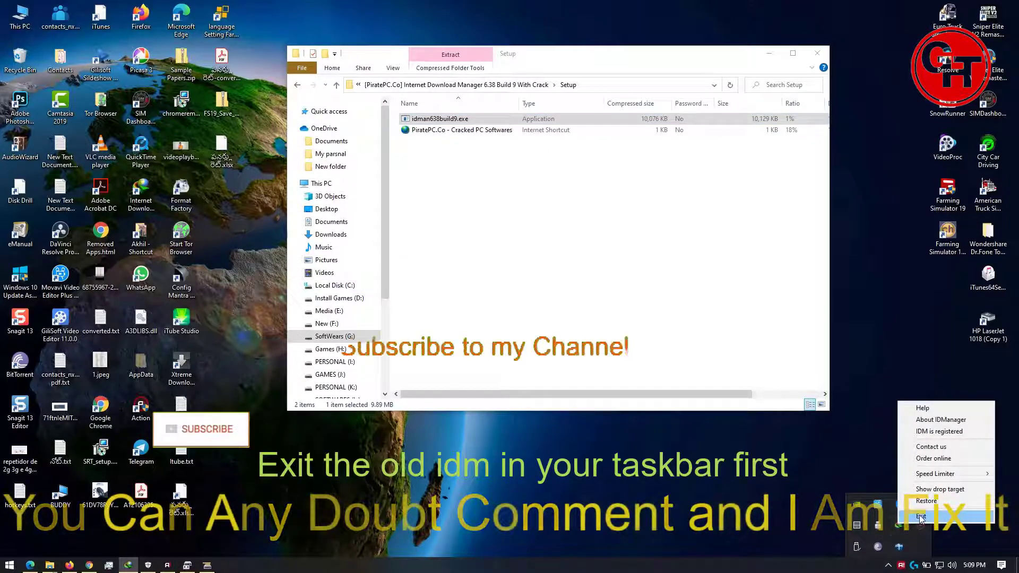
pyautogui.click(920, 516)
pyautogui.click(773, 498)
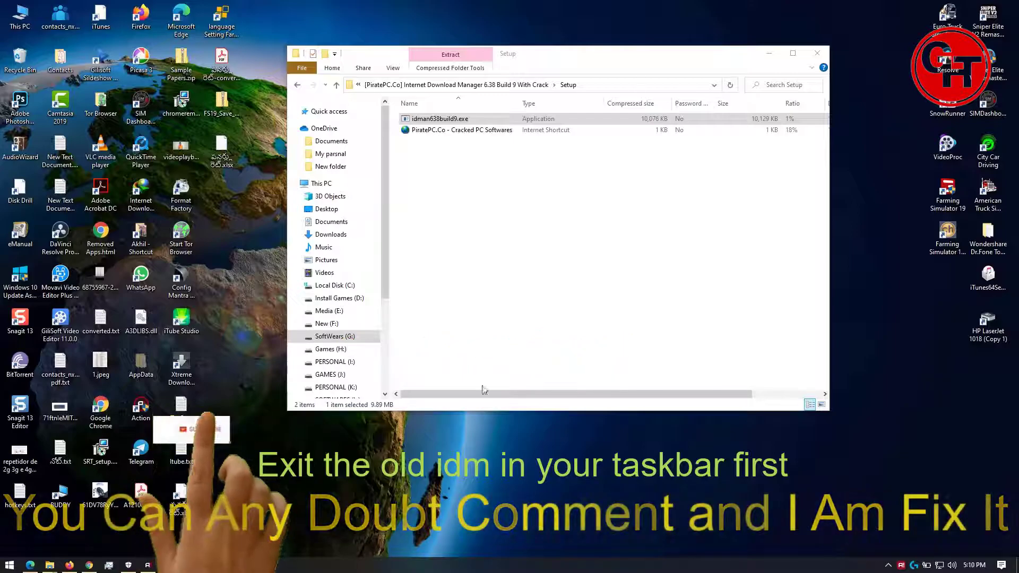
# - Run idman638build9.exe directly from the archive without extracting it and allow it to make changes to the device
pyautogui.doubleClick(453, 120)
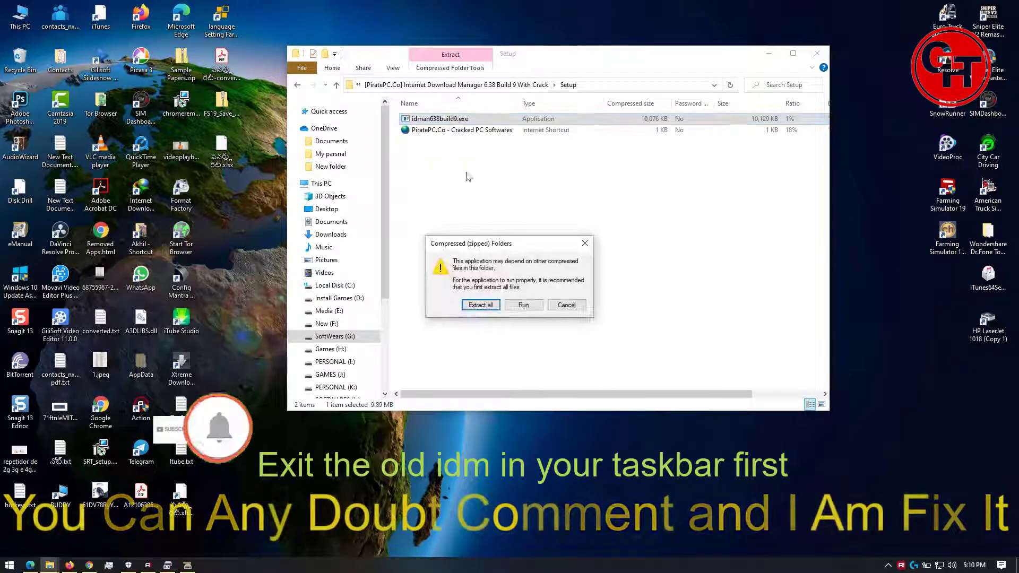
pyautogui.click(523, 305)
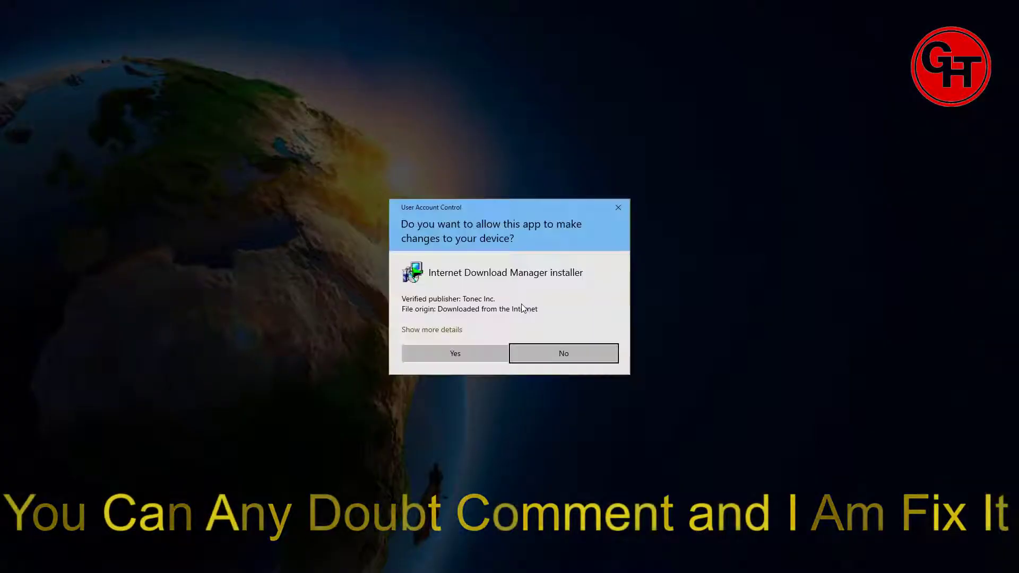
pyautogui.click(465, 353)
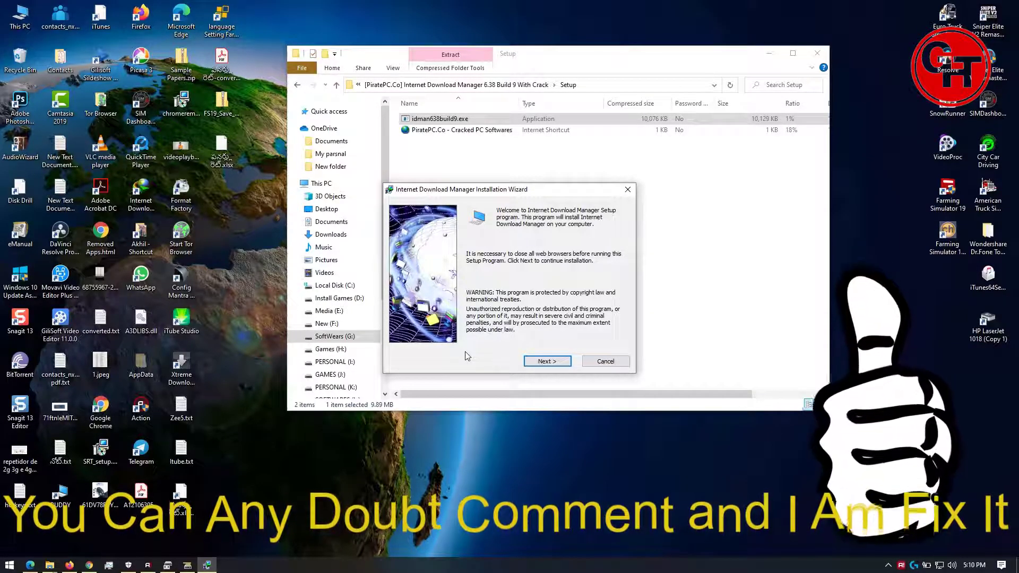
# - Accept the licence terms and proceed through the Internet Download Manager installation wizard until file copying starts
pyautogui.click(531, 361)
pyautogui.click(519, 339)
pyautogui.click(550, 361)
pyautogui.click(552, 362)
pyautogui.click(556, 362)
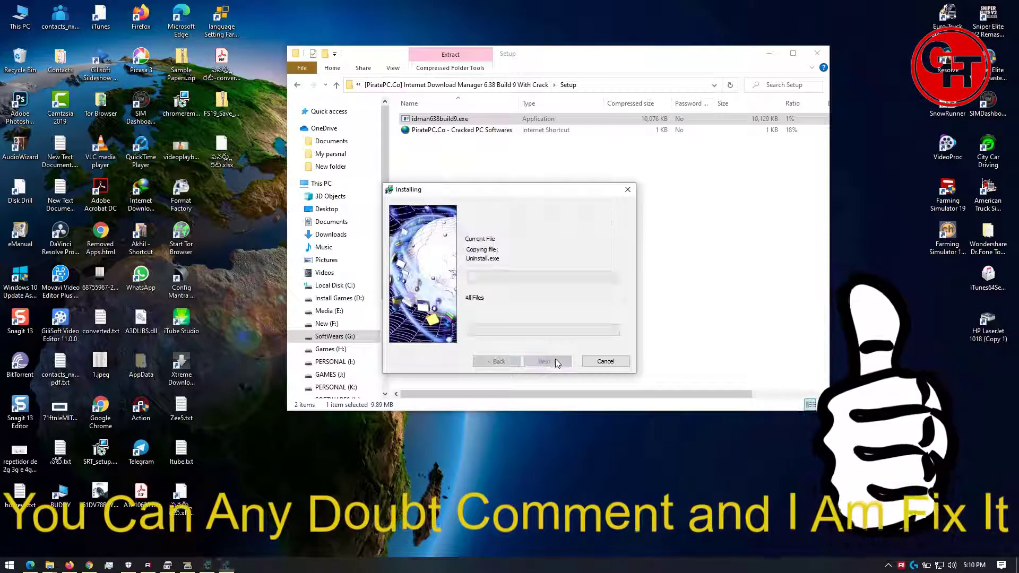
# - Place the installer and folder windows side by side, open the Crack folder, and widen its Name column to show the full executable name
pyautogui.moveTo(491, 194); pyautogui.dragTo(809, 188)
pyautogui.moveTo(629, 57); pyautogui.dragTo(410, 58)
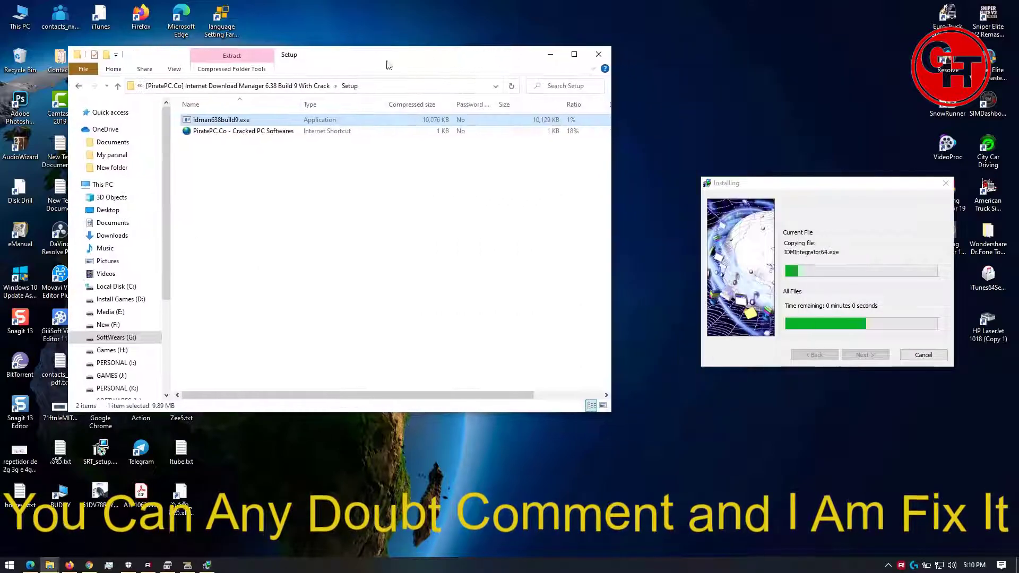
pyautogui.click(78, 86)
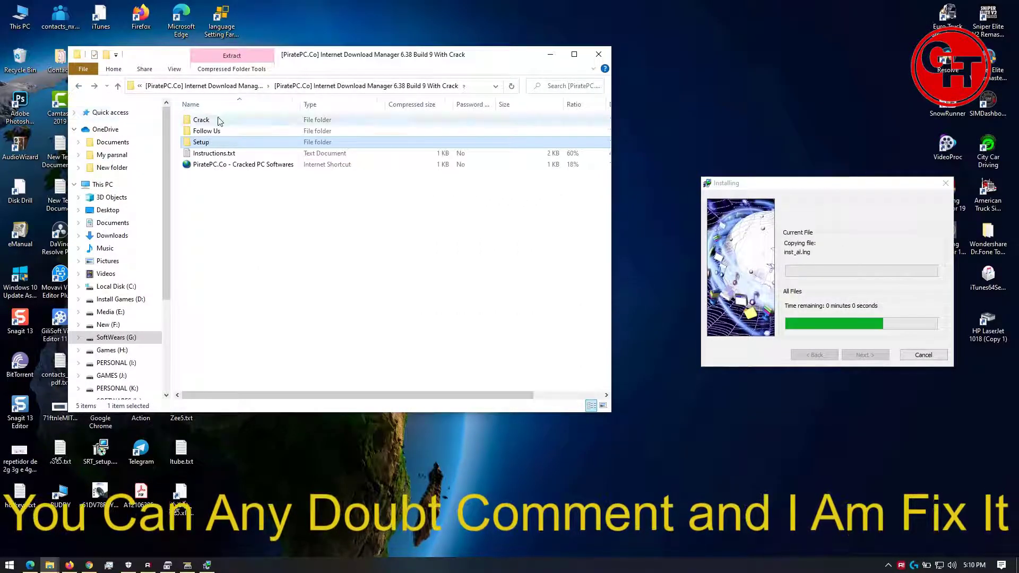
pyautogui.doubleClick(221, 122)
pyautogui.moveTo(302, 64); pyautogui.dragTo(349, 62)
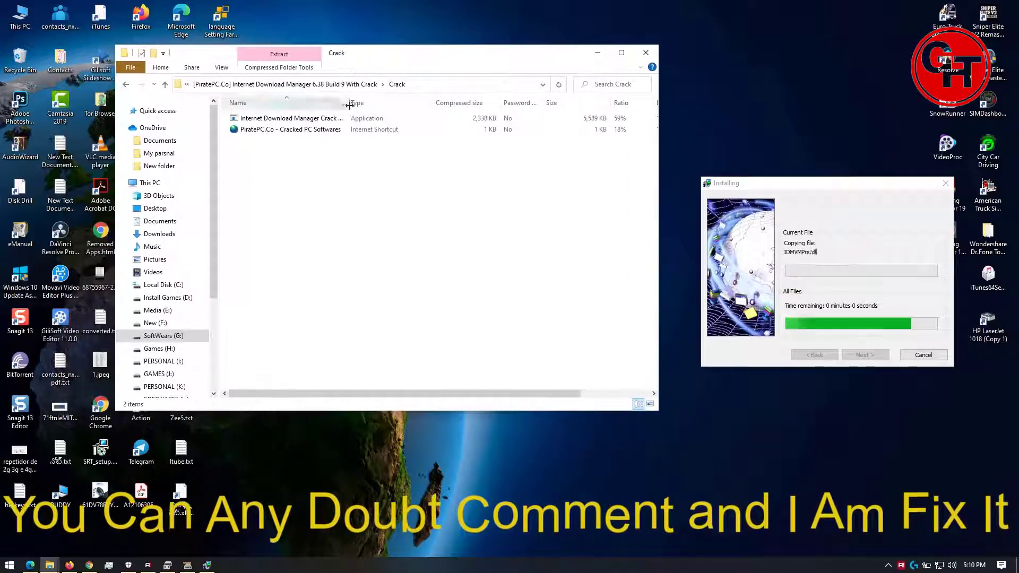
pyautogui.moveTo(347, 103); pyautogui.dragTo(429, 105)
pyautogui.click(341, 119)
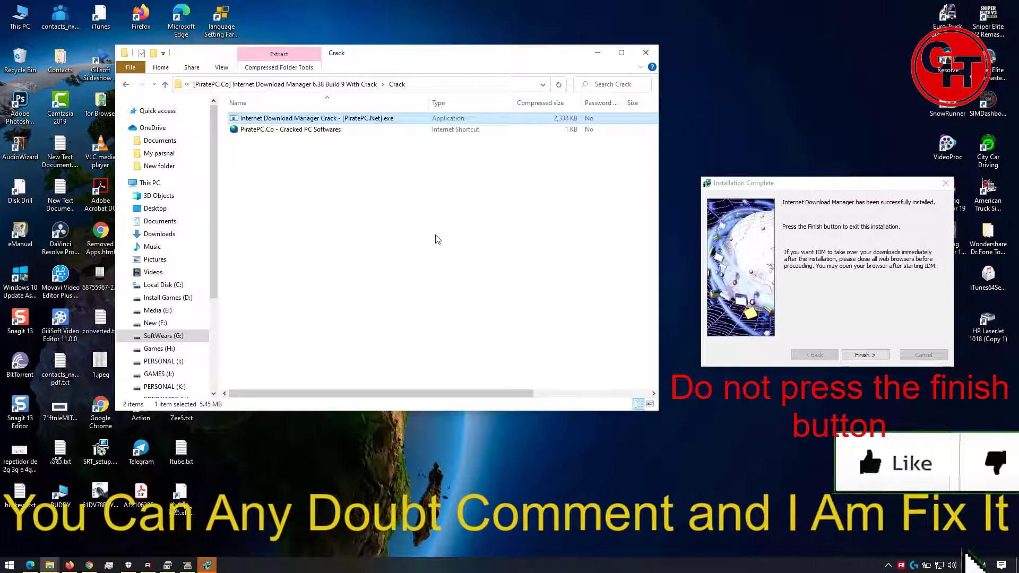
# - Run Internet Download Manager Crack - [PiratePC.Net].exe from the archive without extracting it, overriding the SmartScreen block
pyautogui.doubleClick(314, 118)
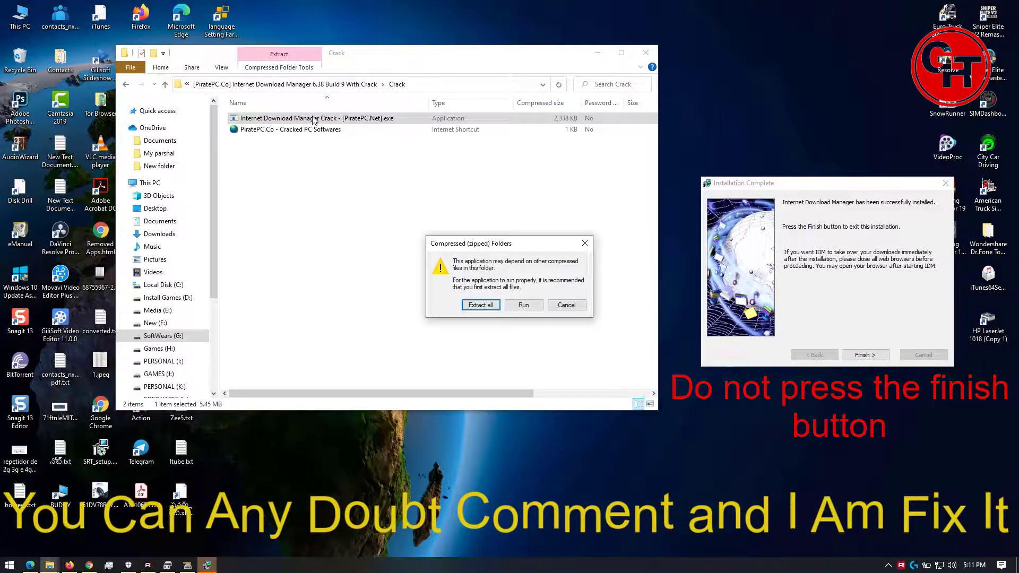
pyautogui.click(521, 308)
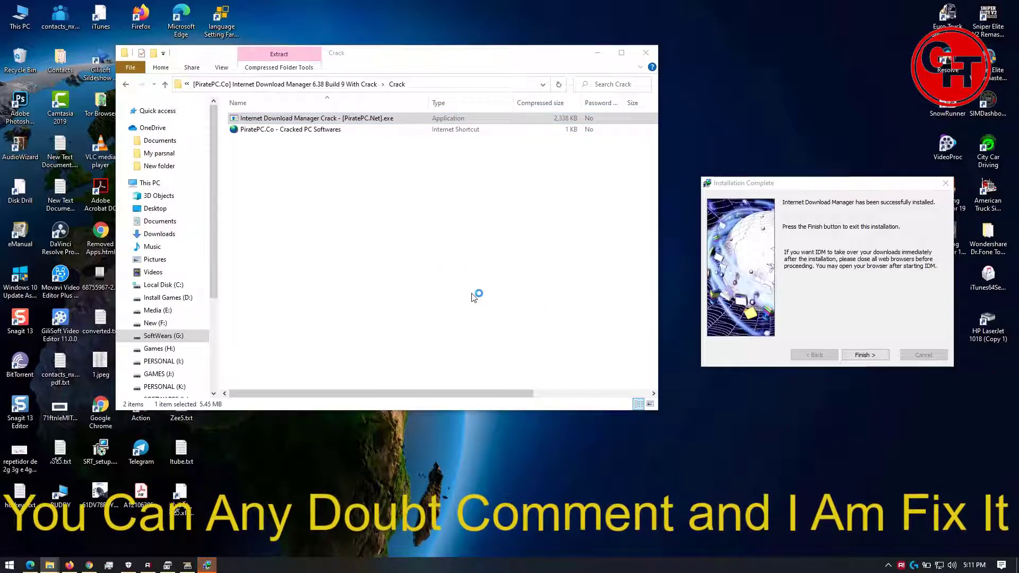
pyautogui.moveTo(785, 187); pyautogui.dragTo(812, 178)
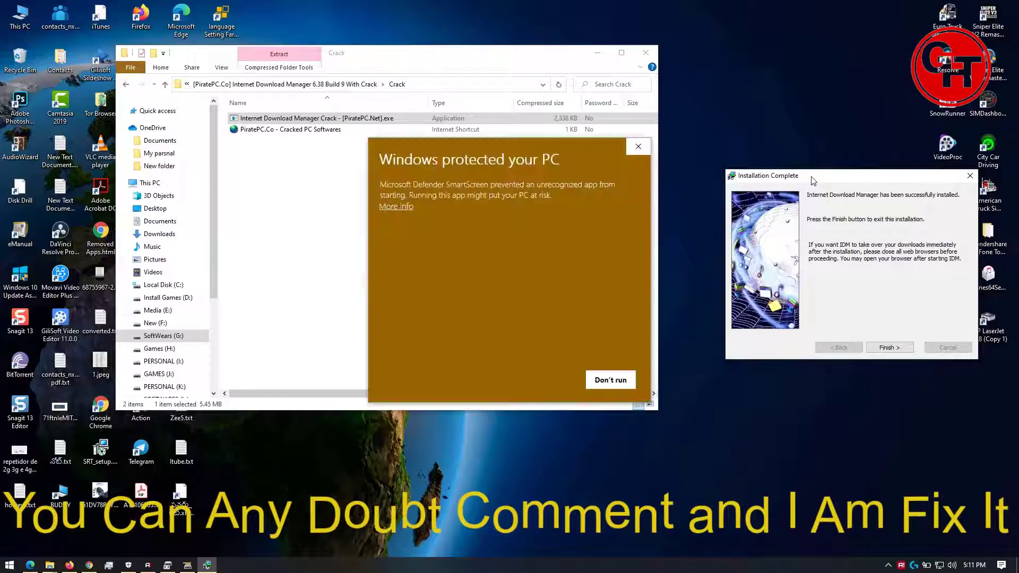
pyautogui.click(396, 207)
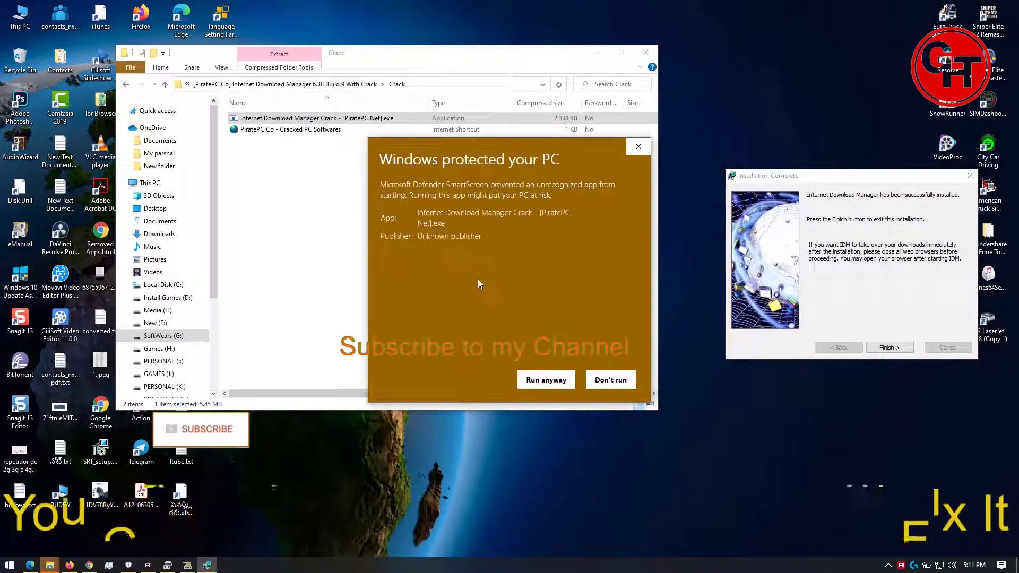
pyautogui.click(547, 380)
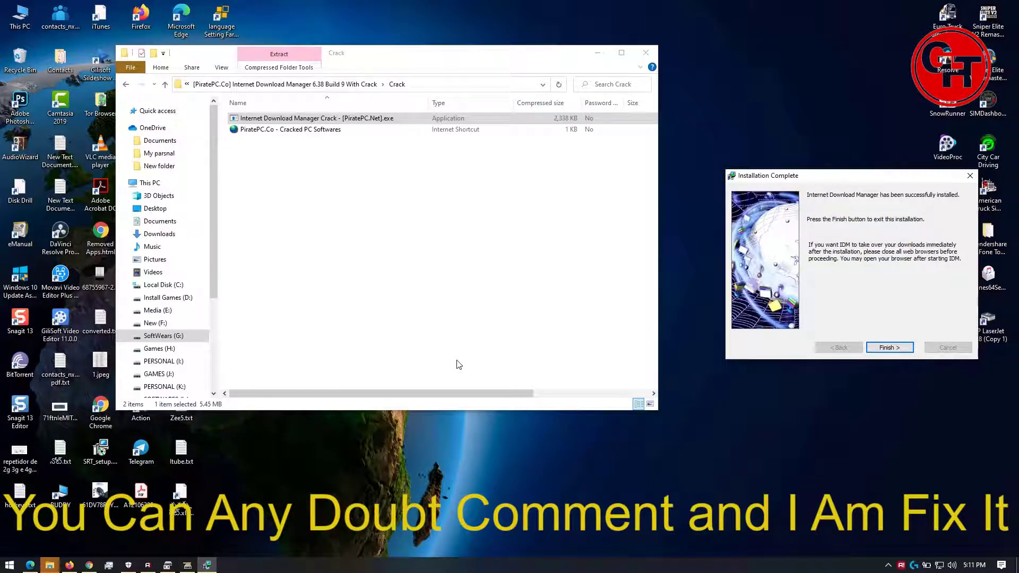
pyautogui.click(519, 282)
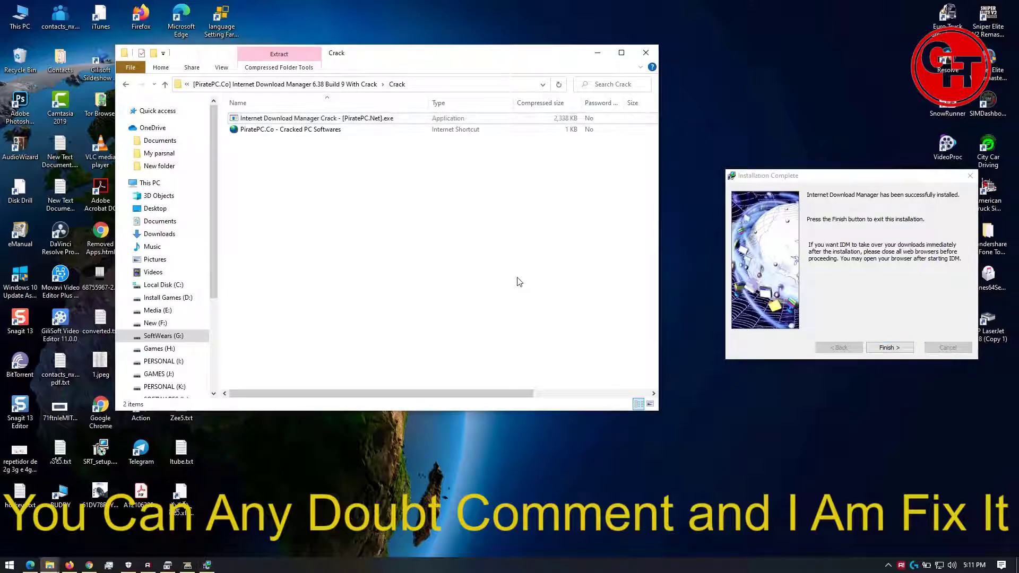
pyautogui.rightClick(686, 216)
pyautogui.click(699, 246)
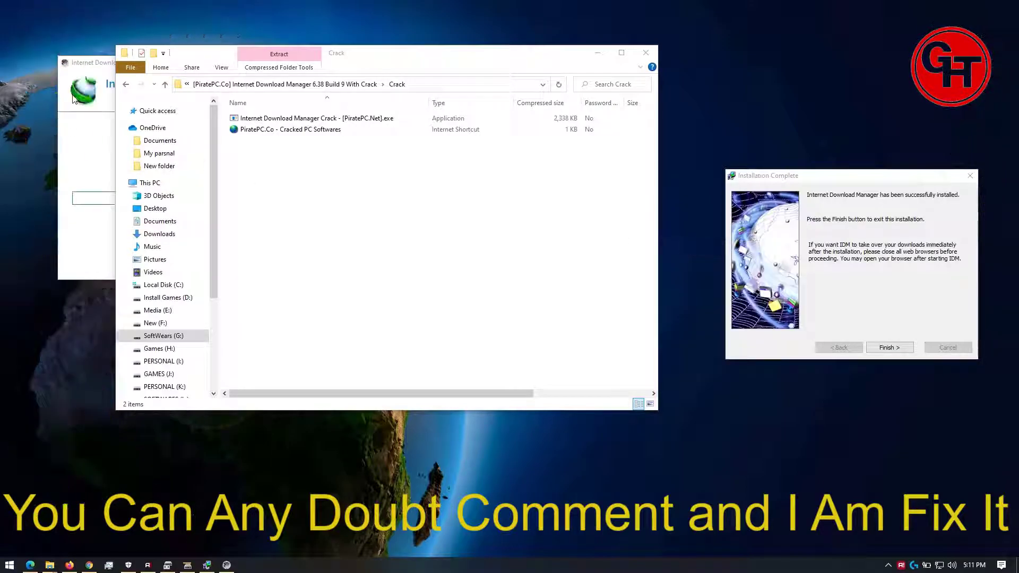
# - Apply the crack to C:\Program Files (x86)\Internet Download Manager, dismiss its messages, and put its window away
pyautogui.click(91, 64)
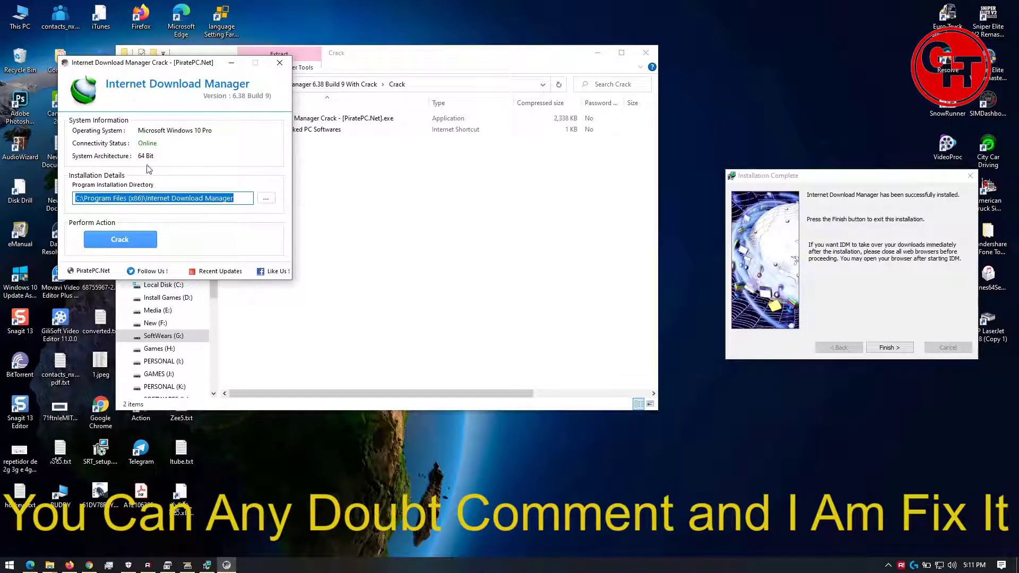
pyautogui.moveTo(151, 62); pyautogui.dragTo(172, 64)
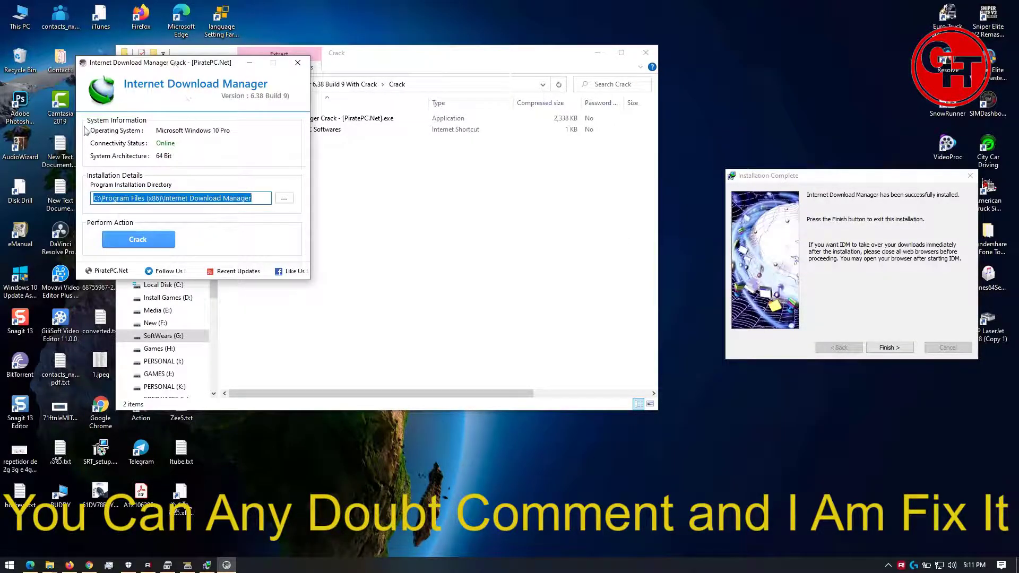
pyautogui.click(149, 242)
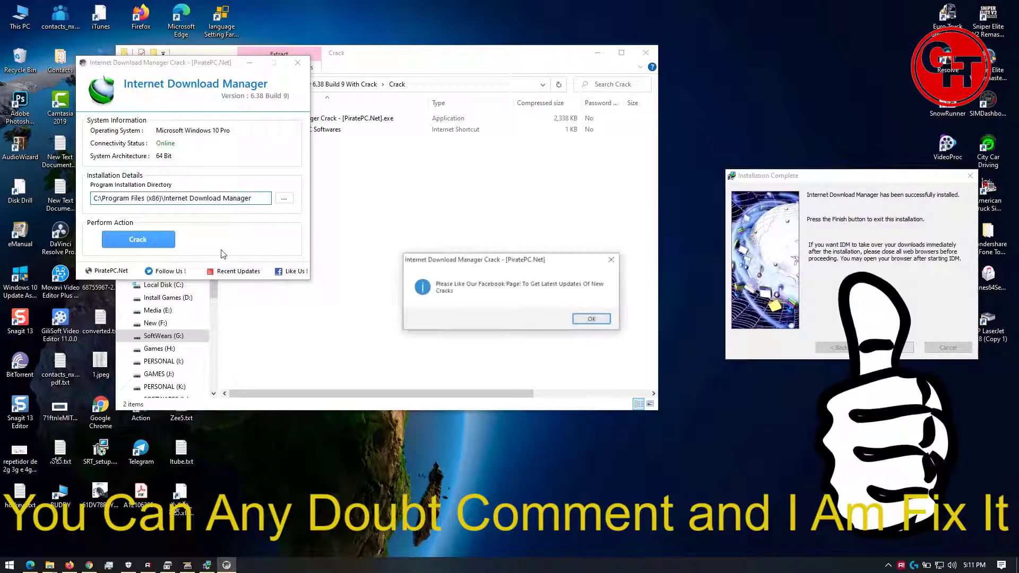
pyautogui.click(594, 320)
pyautogui.click(567, 319)
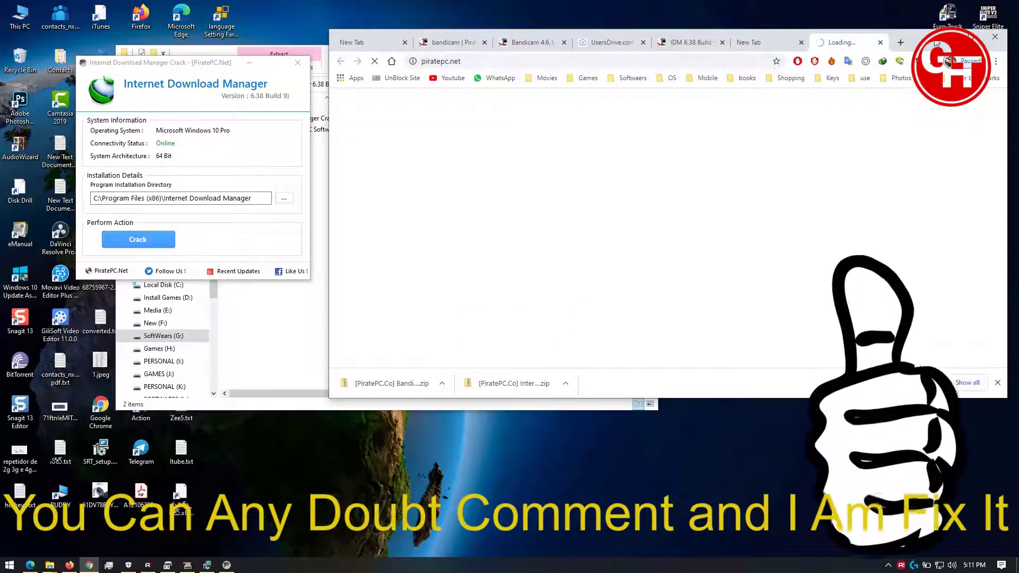
pyautogui.click(262, 64)
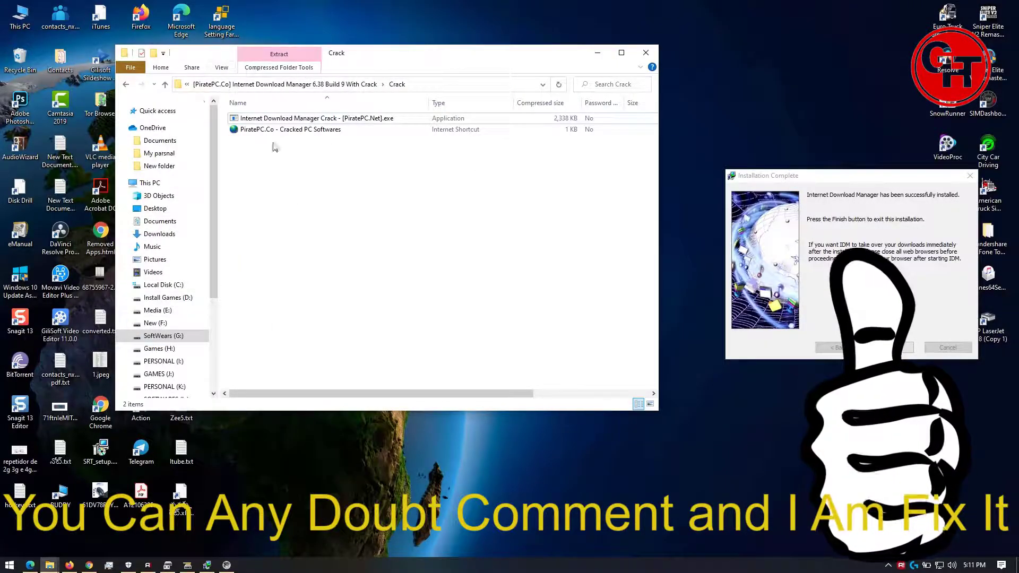
# - Finish the Internet Download Manager installation wizard and dismiss the Chrome browser integration notice
pyautogui.click(890, 348)
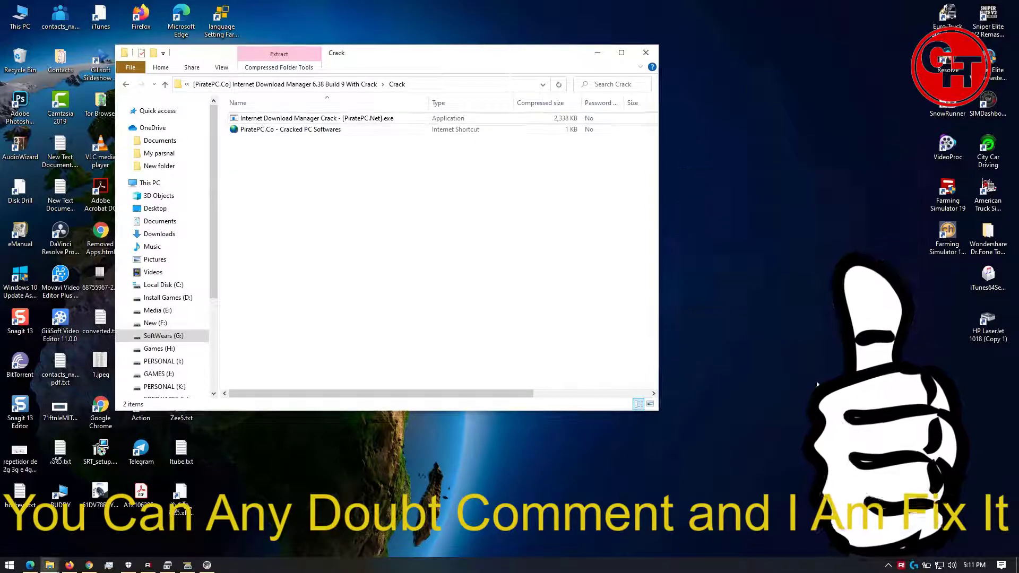
pyautogui.moveTo(451, 52); pyautogui.dragTo(695, 63)
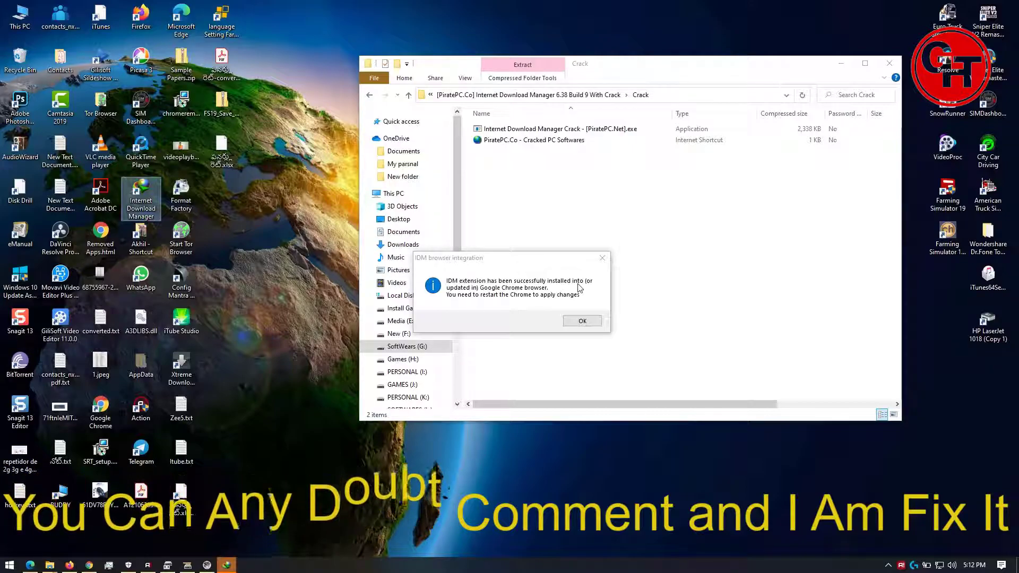
pyautogui.click(582, 321)
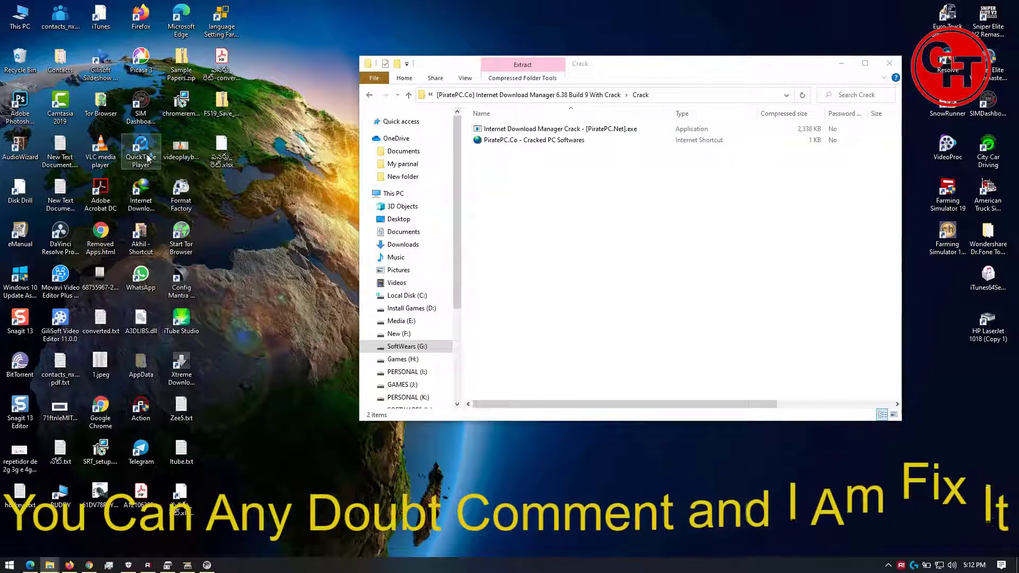
# - Launch Internet Download Manager and examine the version and licence information in its About window and Help options
pyautogui.click(143, 201)
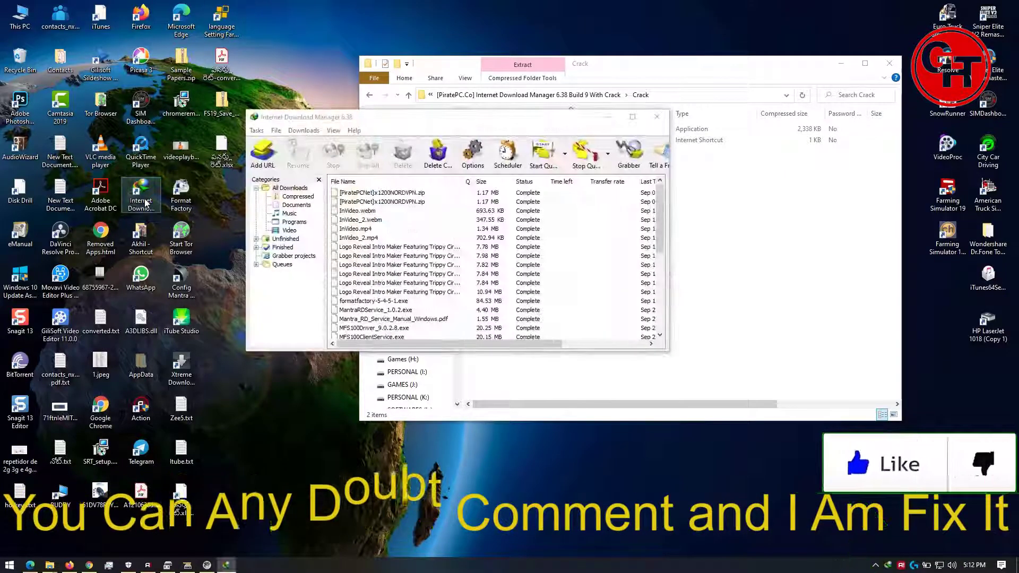
pyautogui.click(354, 130)
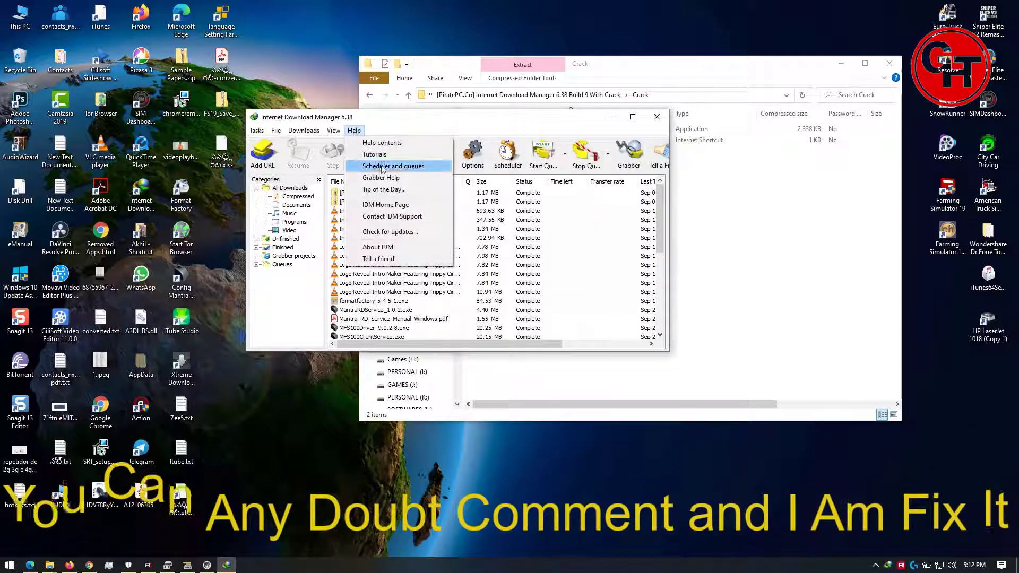
pyautogui.click(392, 248)
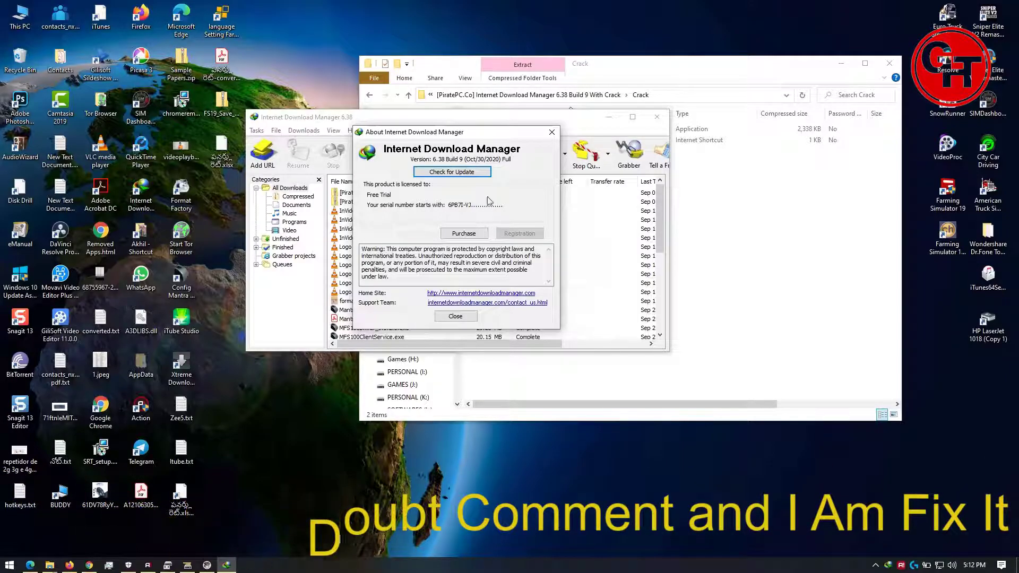
pyautogui.click(549, 136)
pyautogui.click(352, 130)
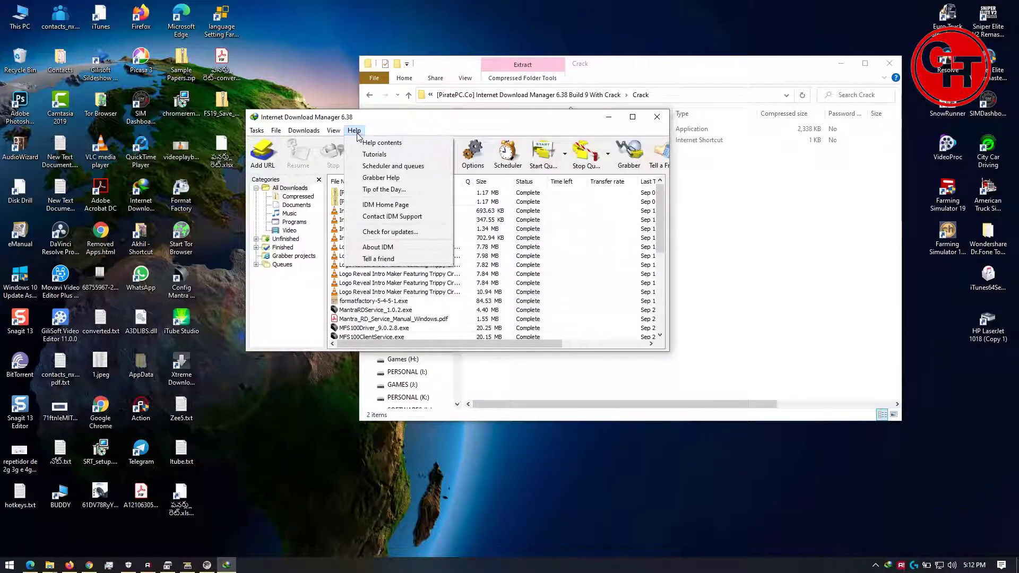